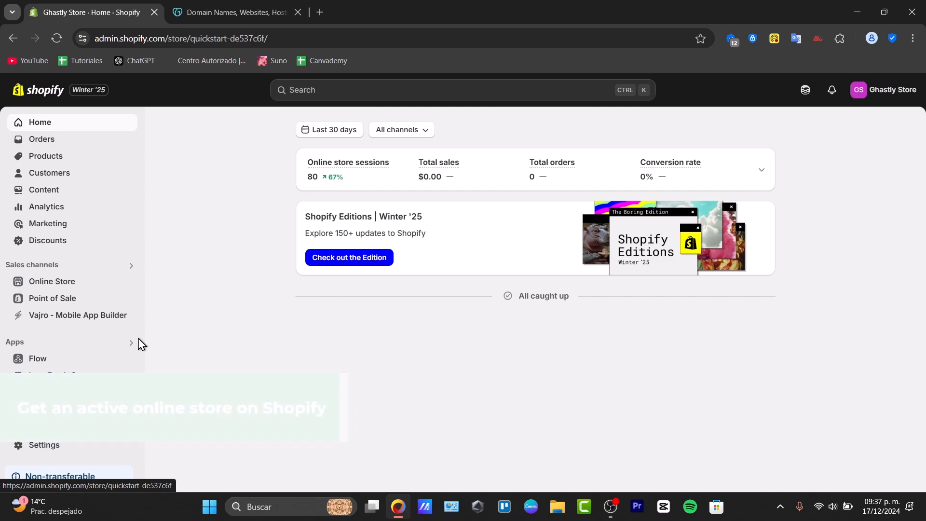
Step: Open the Ghastly Store's settings, review its subscription plan, and return to the online store's themes page
{"action": "left_click", "coordinate": [50, 289]}
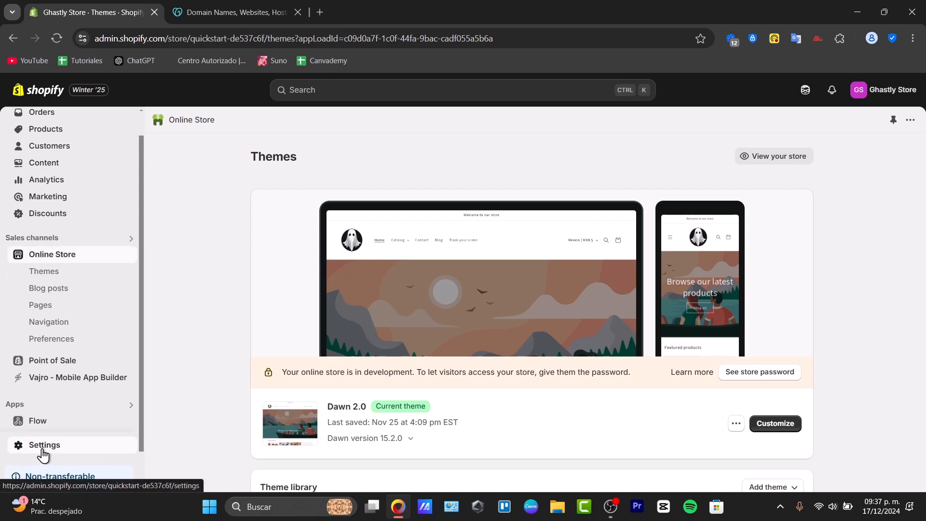
{"action": "left_click", "coordinate": [44, 449]}
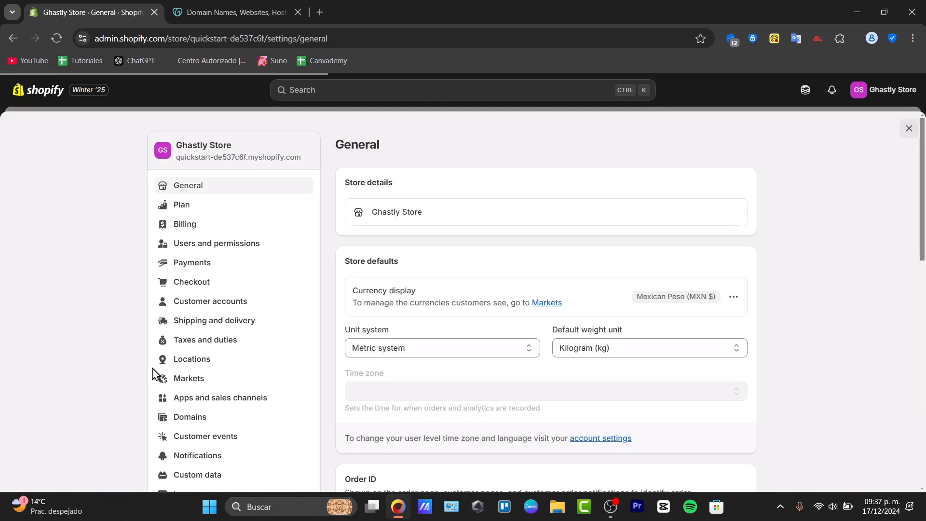
{"action": "left_click", "coordinate": [279, 210]}
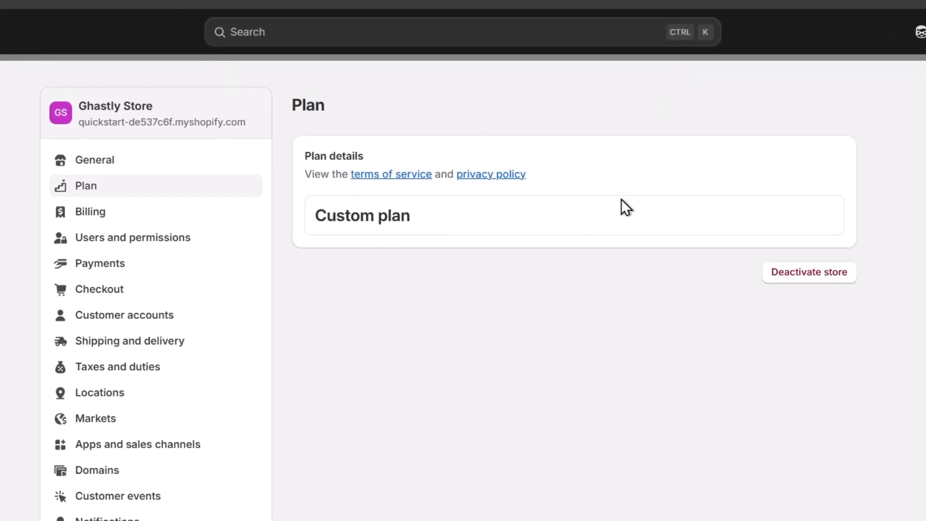
{"action": "left_click", "coordinate": [925, 73]}
{"action": "mouse_move", "coordinate": [15, 298]}
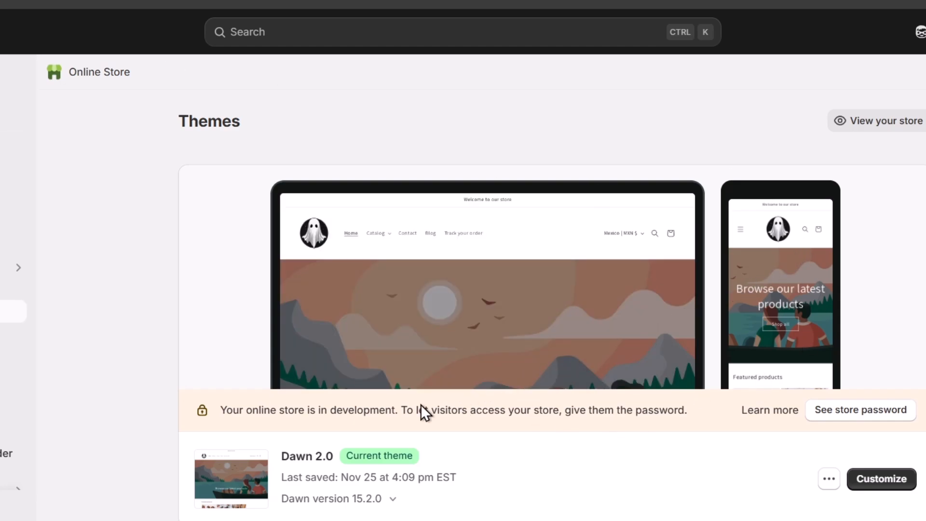
Step: Switch to the SmartON store and open the form for connecting an existing domain in its domain settings
{"action": "left_click", "coordinate": [10, 508]}
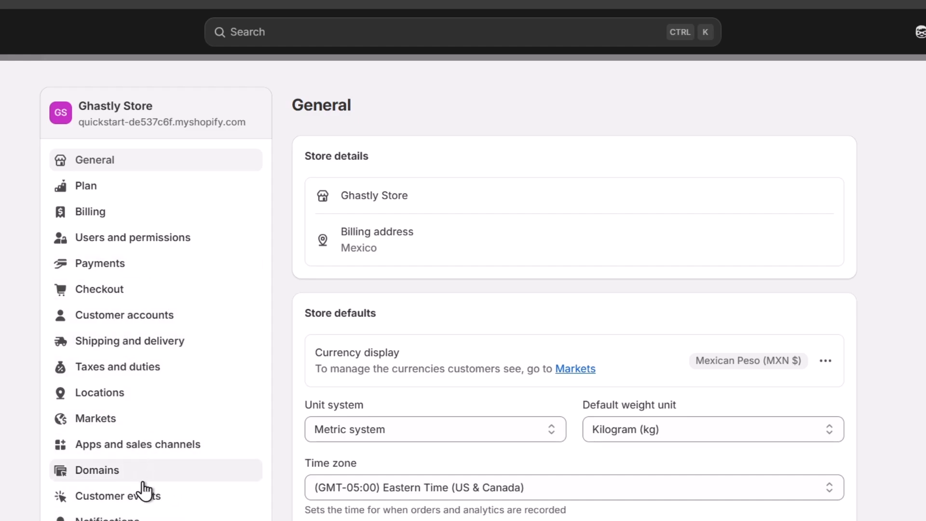
{"action": "left_click", "coordinate": [116, 475]}
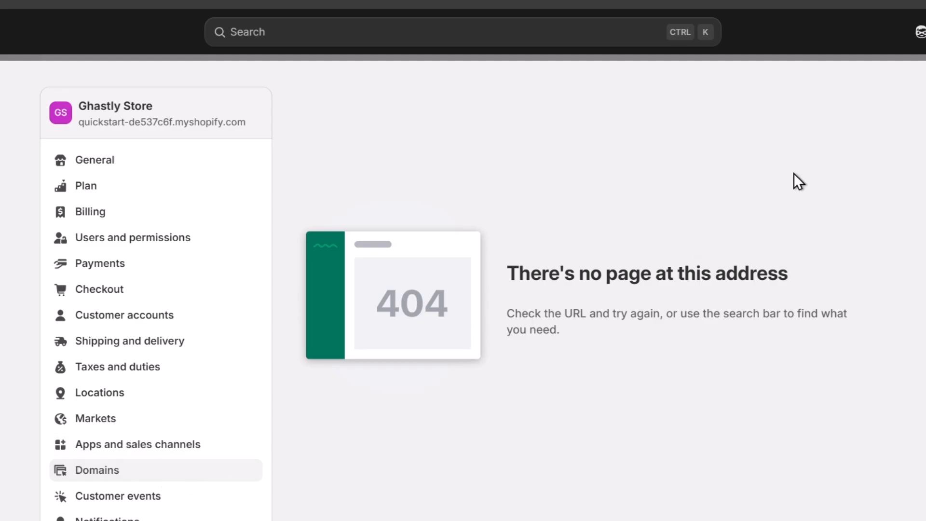
{"action": "left_click", "coordinate": [924, 32]}
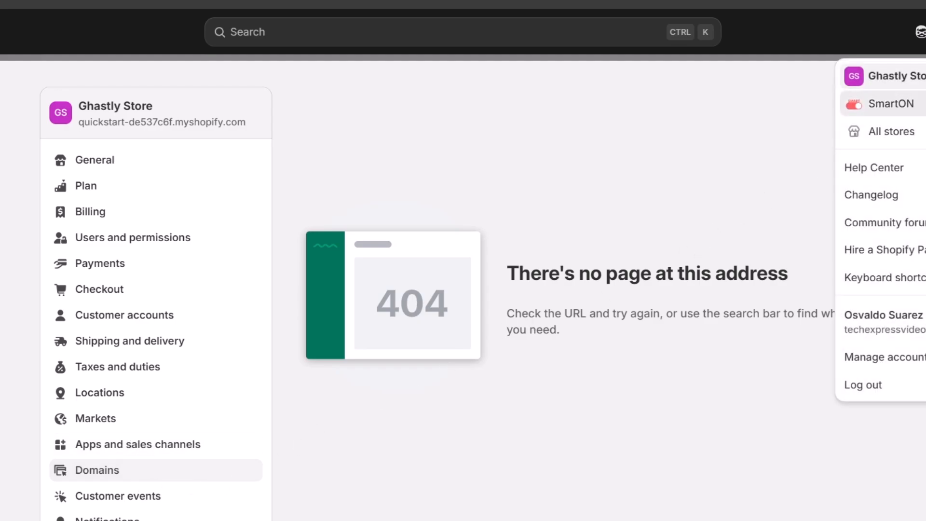
{"action": "left_click", "coordinate": [892, 104]}
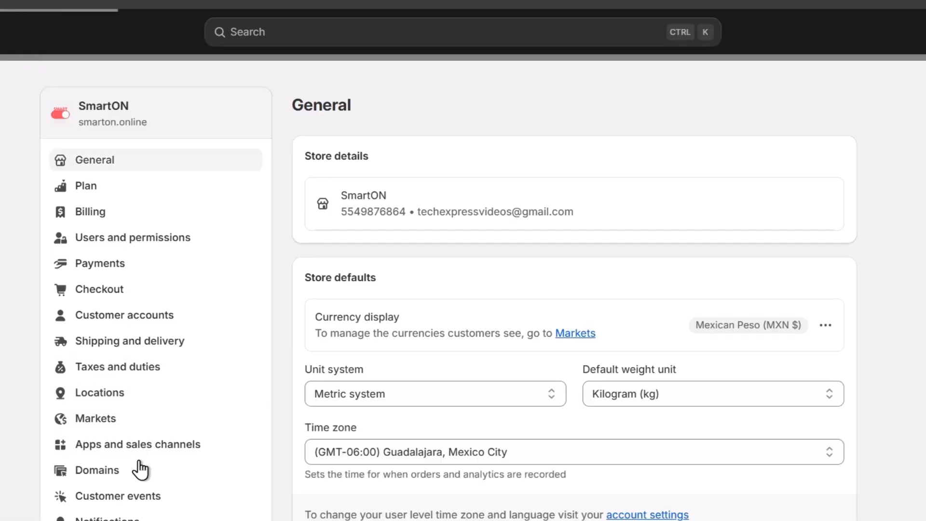
{"action": "left_click", "coordinate": [140, 469]}
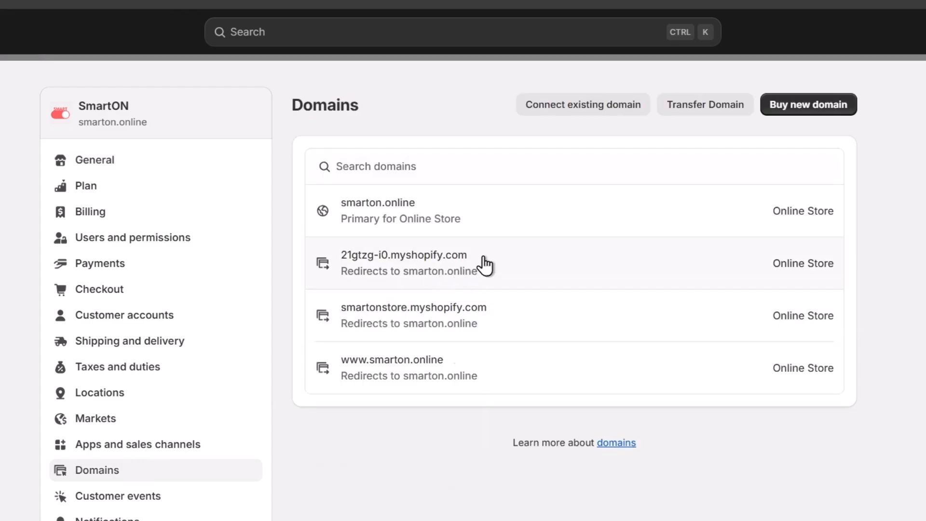
{"action": "left_click", "coordinate": [563, 118]}
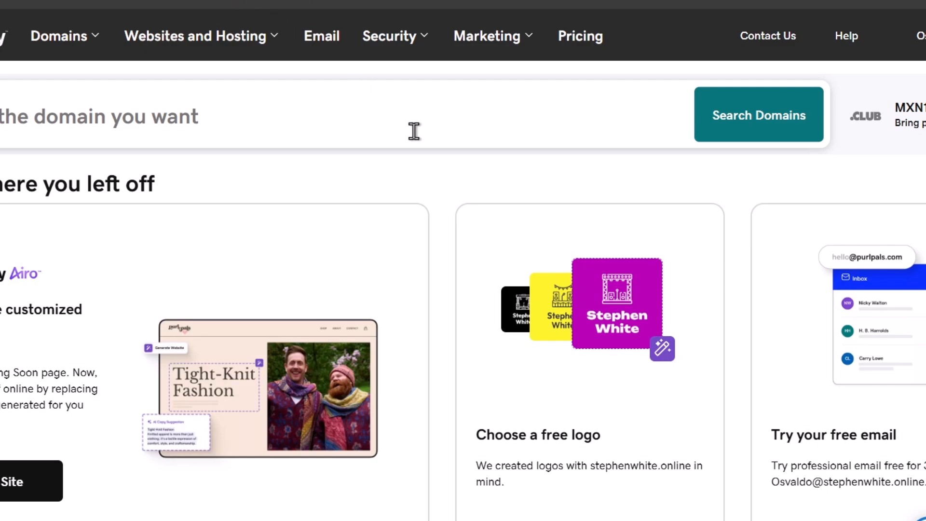
Step: Switch to GoDaddy and search for the domain name smarton
{"action": "left_click", "coordinate": [396, 144]}
{"action": "type", "text": "s"}
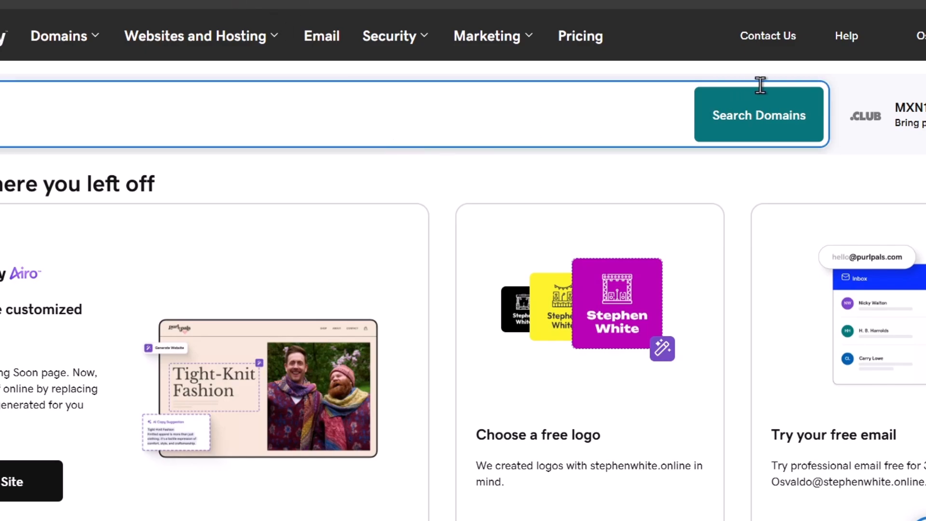
{"action": "left_click", "coordinate": [792, 108]}
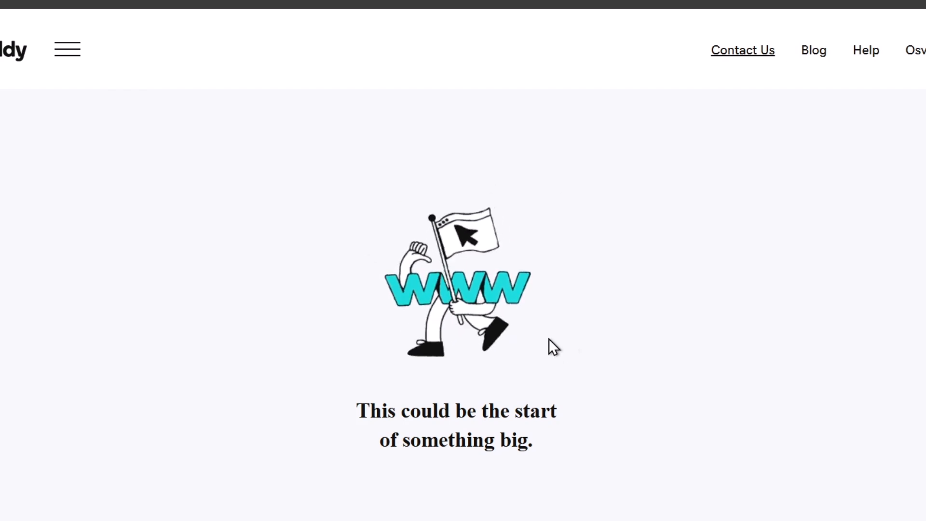
Step: Browse the available smarton domains and add smartonco.com to the cart
{"action": "scroll", "coordinate": [503, 282], "scroll_direction": "down", "scroll_amount": 7}
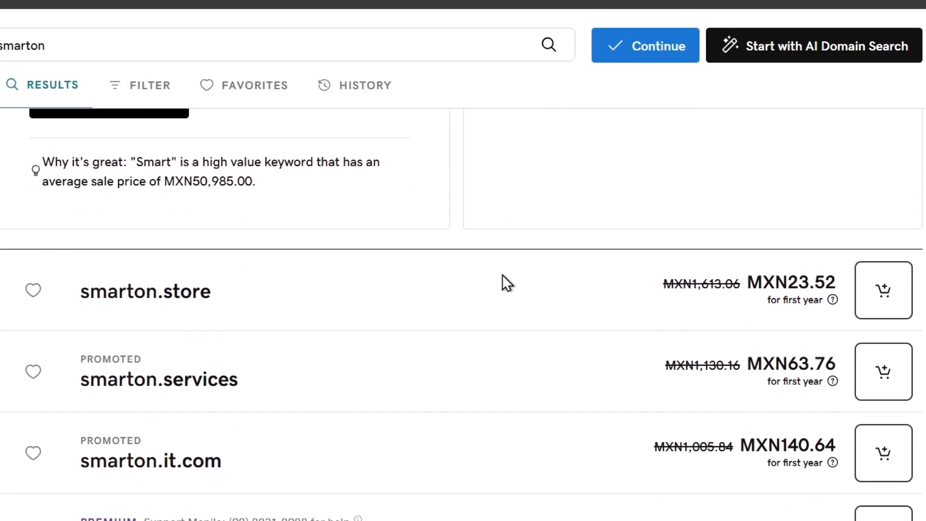
{"action": "scroll", "coordinate": [526, 328], "scroll_direction": "up", "scroll_amount": 1}
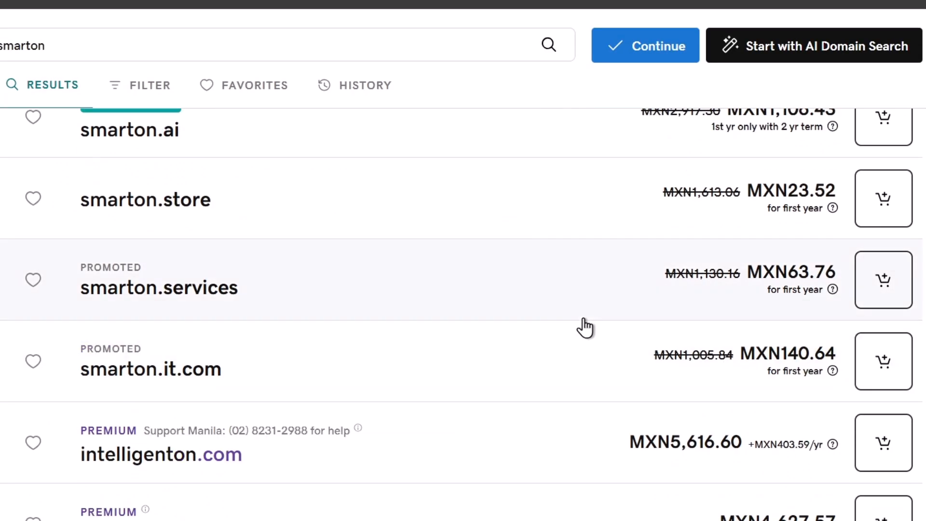
{"action": "scroll", "coordinate": [585, 327], "scroll_direction": "down", "scroll_amount": 10}
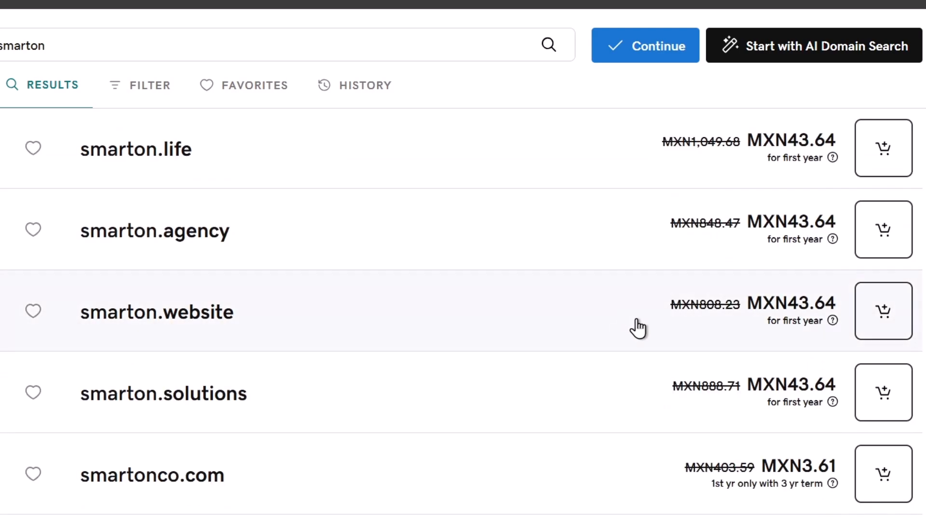
{"action": "left_click", "coordinate": [884, 478]}
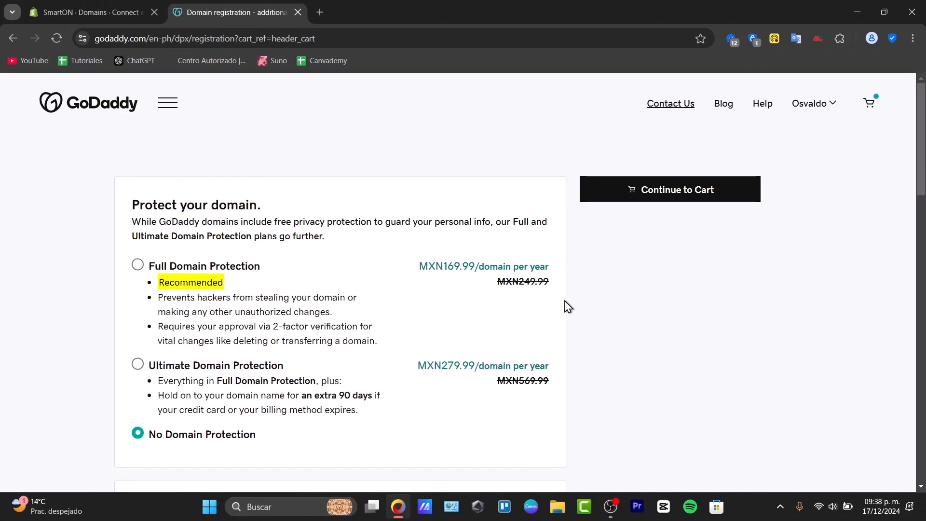
Step: Proceed to the cart with no domain protection, professional email or Show in Bio, and review the order
{"action": "scroll", "coordinate": [355, 304], "scroll_direction": "down", "scroll_amount": 4}
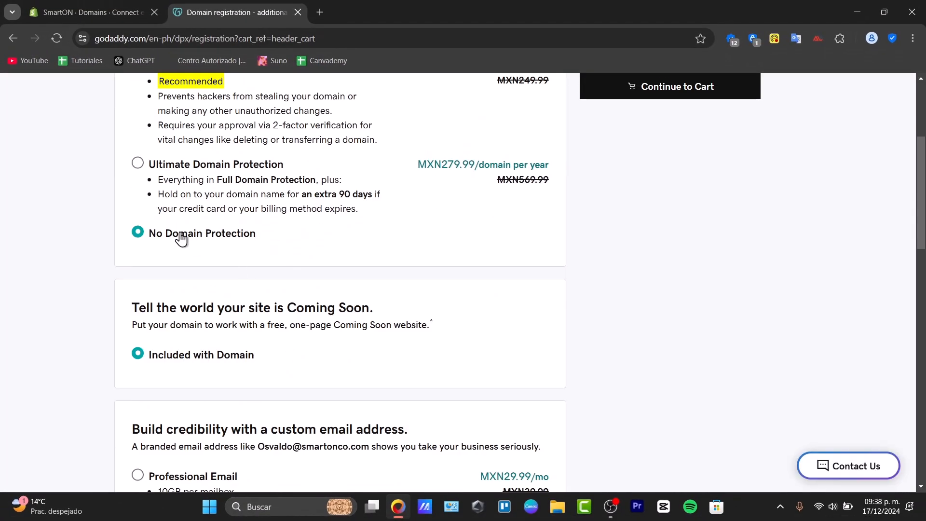
{"action": "scroll", "coordinate": [299, 275], "scroll_direction": "down", "scroll_amount": 8}
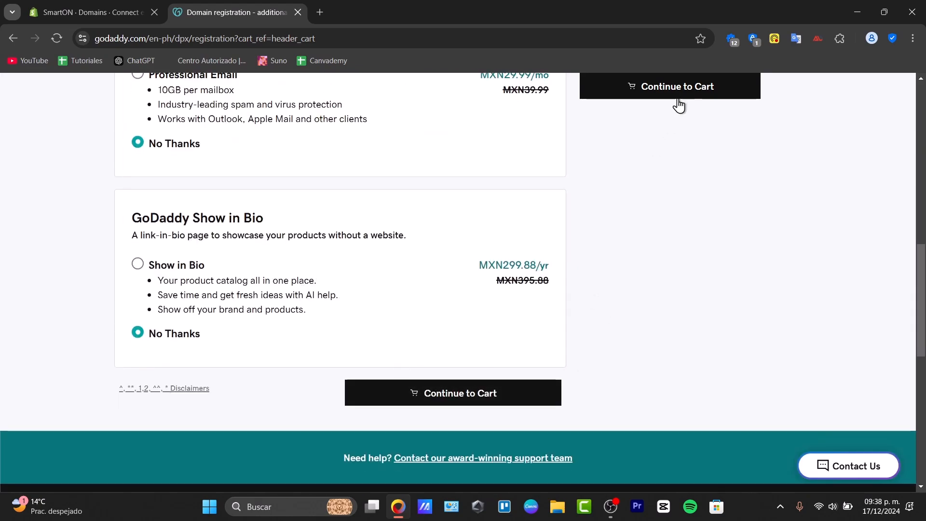
{"action": "left_click", "coordinate": [678, 95]}
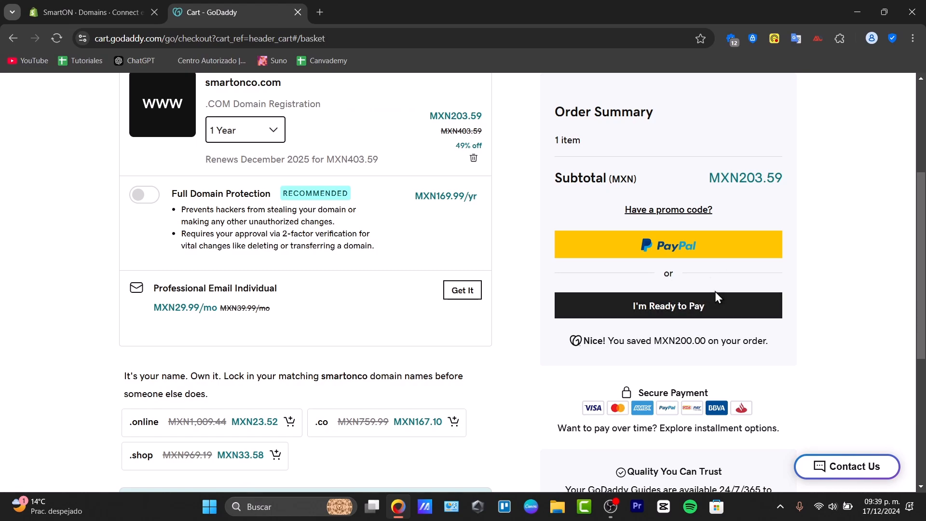
{"action": "scroll", "coordinate": [761, 213], "scroll_direction": "up", "scroll_amount": 4}
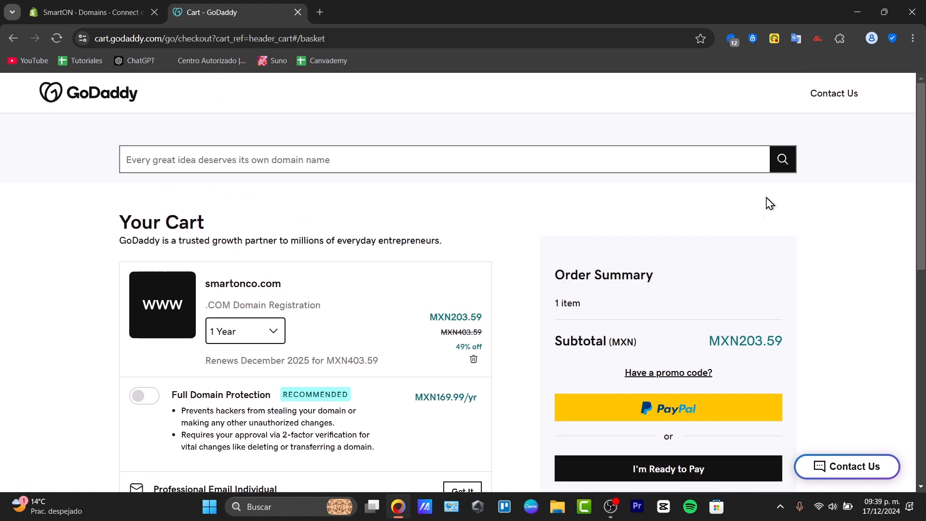
Step: Return to the GoDaddy home page and open DNS management for stephenwhite.online from the account's products
{"action": "left_click", "coordinate": [128, 100]}
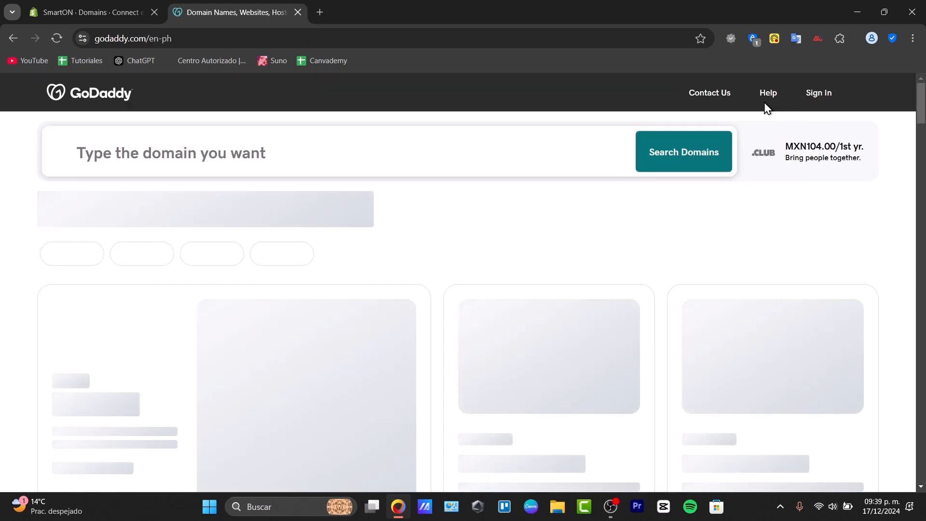
{"action": "left_click", "coordinate": [817, 97]}
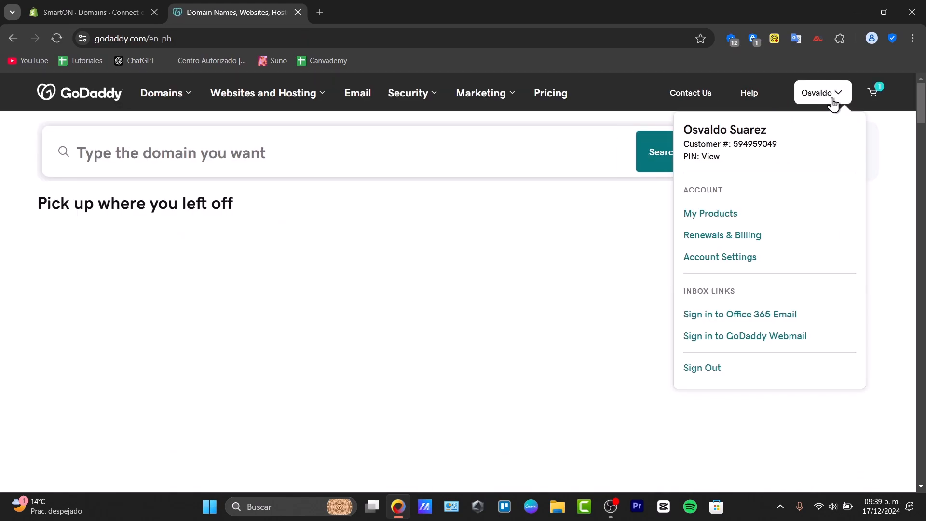
{"action": "left_click", "coordinate": [717, 220]}
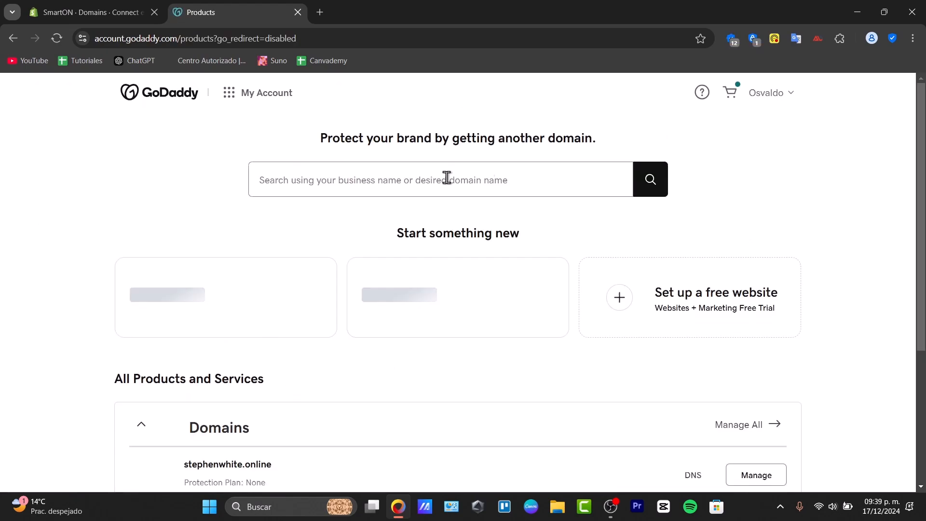
{"action": "scroll", "coordinate": [405, 349], "scroll_direction": "down", "scroll_amount": 10}
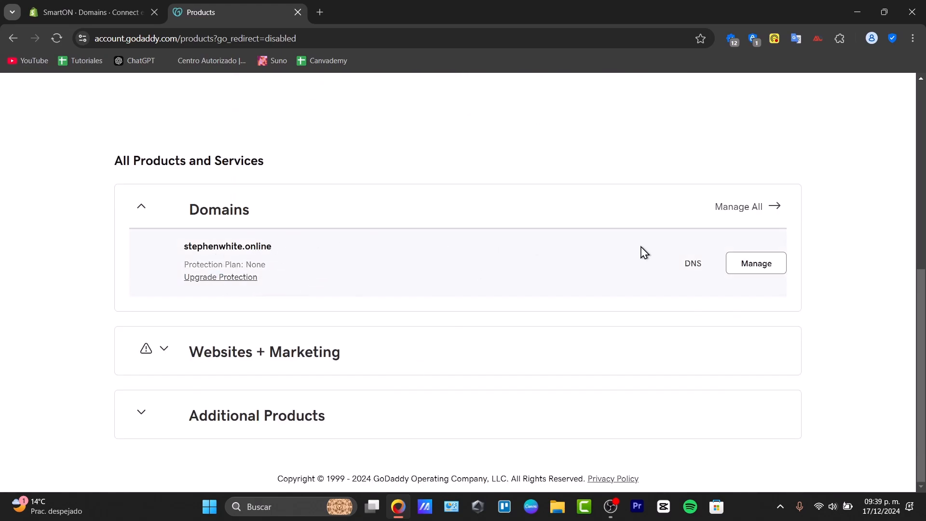
{"action": "left_click", "coordinate": [693, 267]}
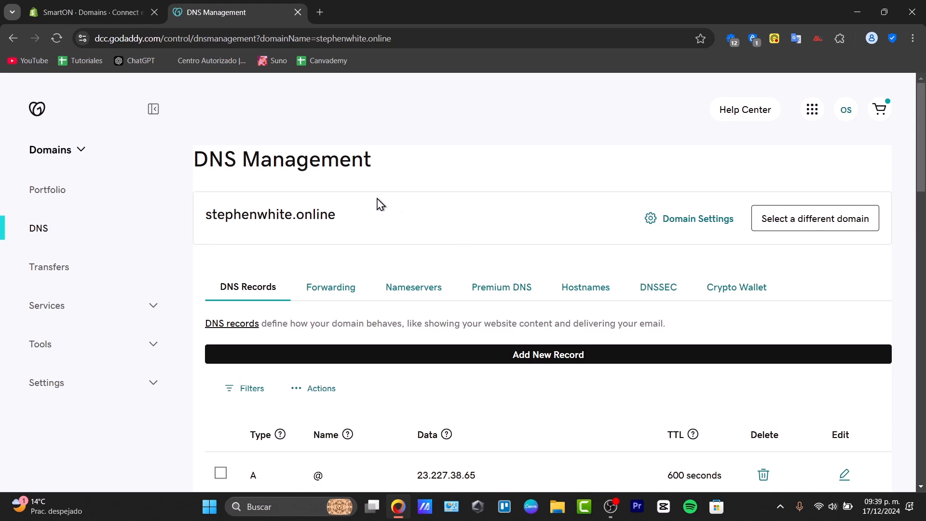
Step: Copy the domain stephenwhite.online from GoDaddy's DNS page and submit it in Shopify as the existing domain to connect
{"action": "left_click", "coordinate": [64, 2]}
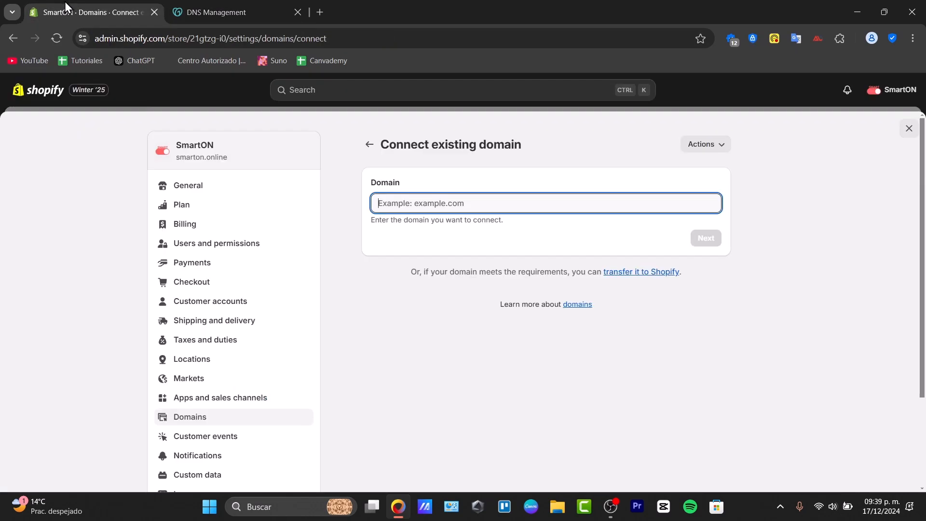
{"action": "left_click", "coordinate": [215, 12]}
{"action": "scroll", "coordinate": [497, 227], "scroll_direction": "down", "scroll_amount": 6}
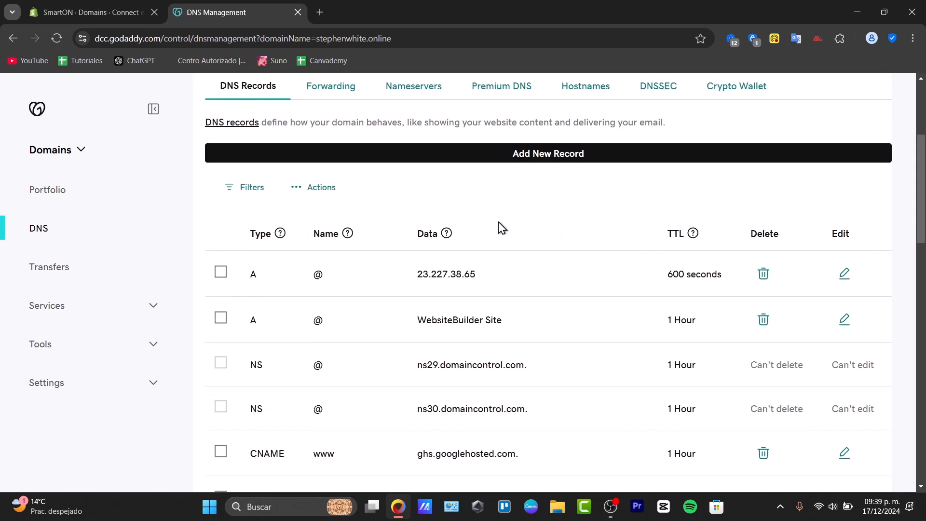
{"action": "scroll", "coordinate": [515, 234], "scroll_direction": "down", "scroll_amount": 4}
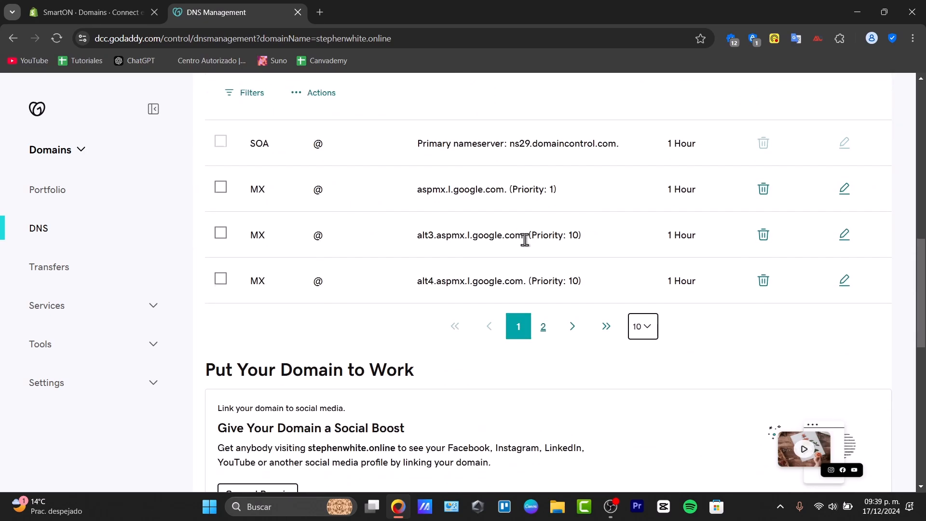
{"action": "scroll", "coordinate": [525, 240], "scroll_direction": "up", "scroll_amount": 6}
{"action": "left_click_drag", "start_coordinate": [337, 215], "coordinate": [218, 206]}
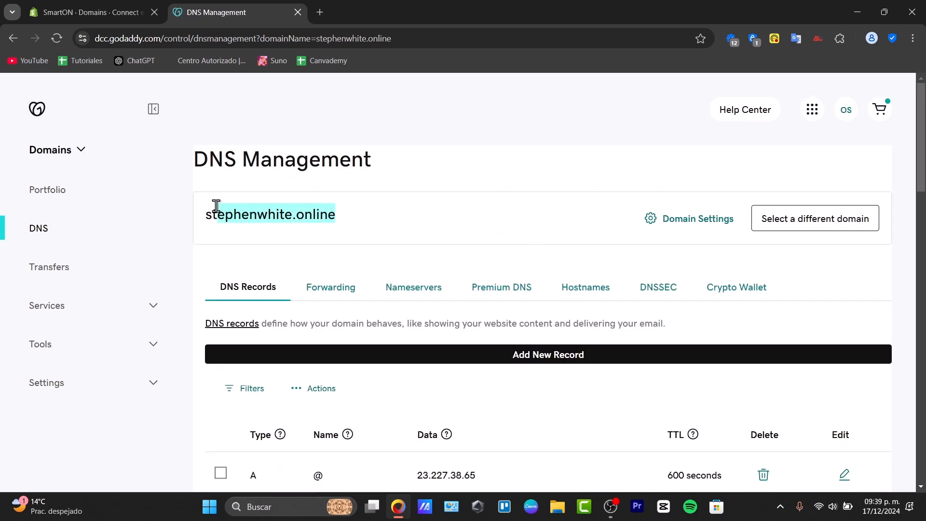
{"action": "key", "text": "ctrl+shift+Tab"}
{"action": "type", "text": "stephenwhite.online"}
{"action": "left_click", "coordinate": [700, 241]}
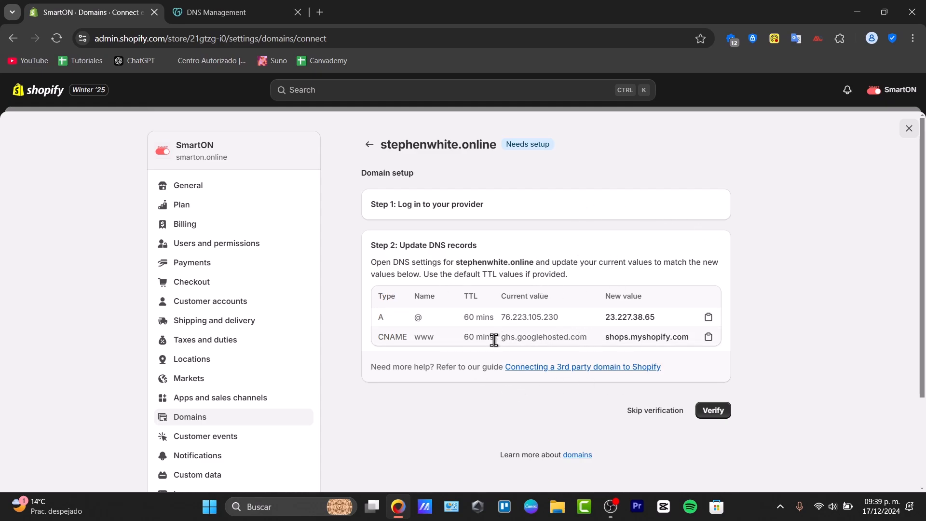
Step: Switch to GoDaddy's DNS Management page and start a new DNS record for the domain
{"action": "left_click", "coordinate": [239, 6]}
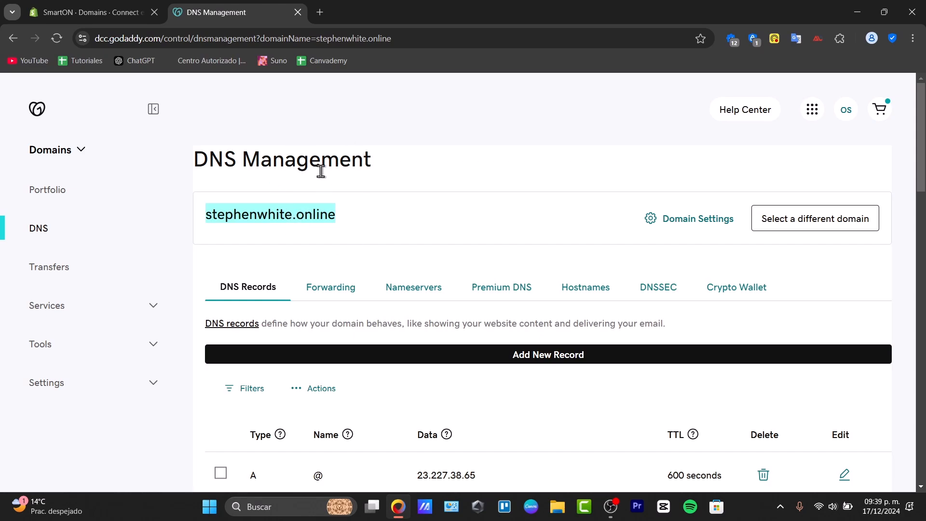
{"action": "scroll", "coordinate": [450, 240], "scroll_direction": "down", "scroll_amount": 5}
{"action": "scroll", "coordinate": [560, 293], "scroll_direction": "up", "scroll_amount": 5}
{"action": "left_click", "coordinate": [540, 358]}
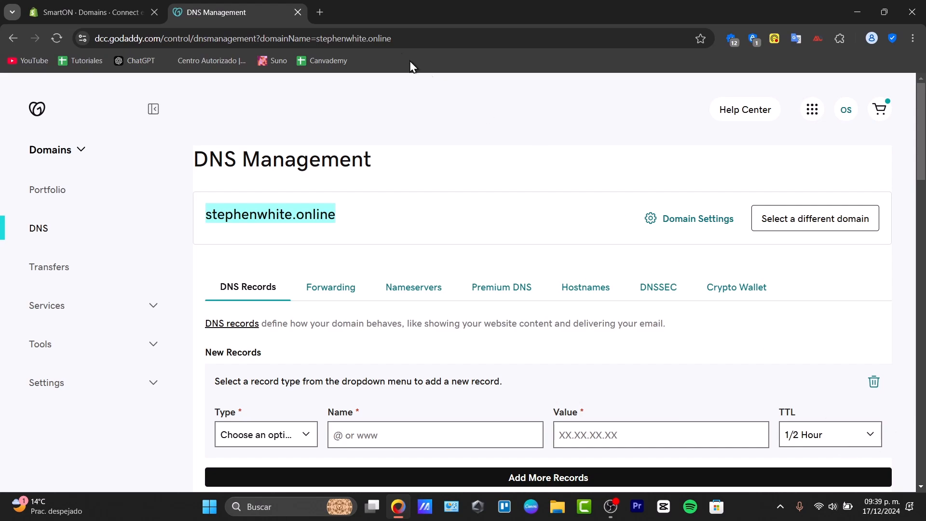
Step: Check the first record Shopify requires, then set the new GoDaddy record's type to A and its name to @
{"action": "left_click", "coordinate": [134, 1]}
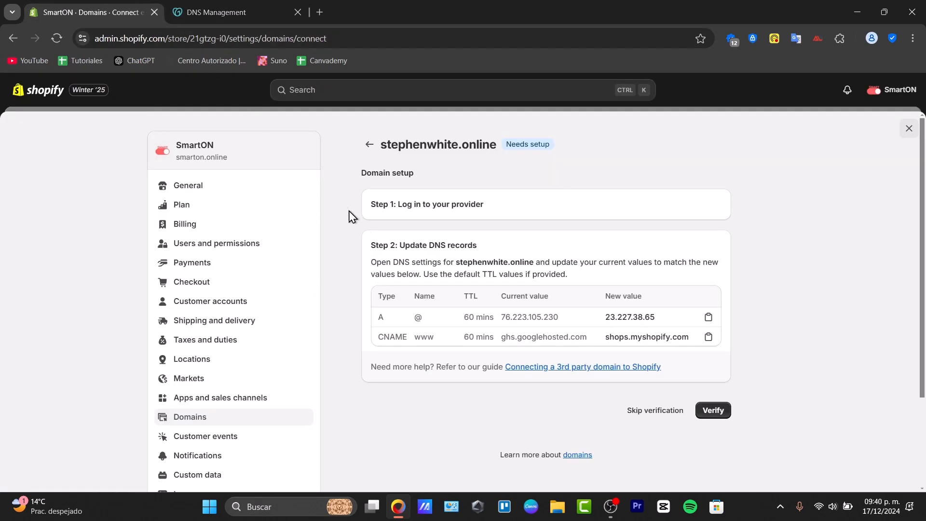
{"action": "left_click_drag", "start_coordinate": [379, 316], "coordinate": [387, 318]}
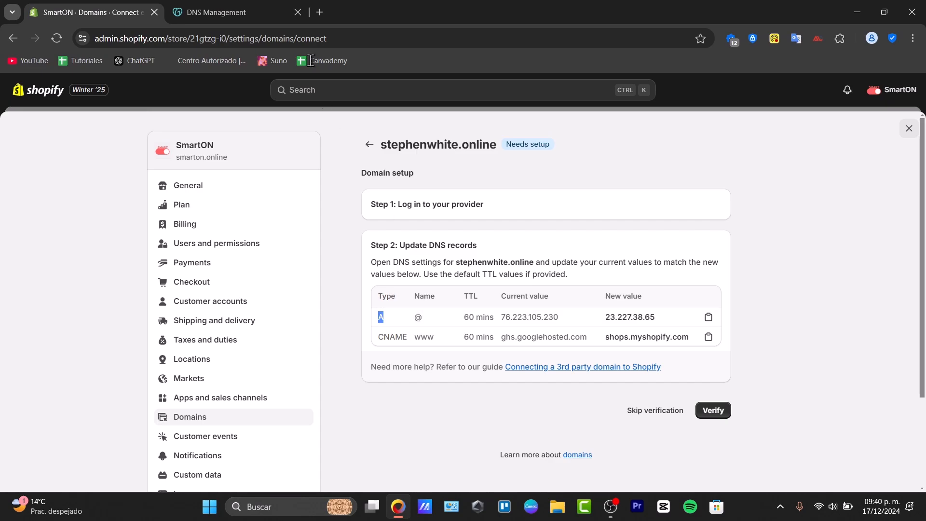
{"action": "left_click", "coordinate": [260, 12]}
{"action": "left_click", "coordinate": [295, 434]}
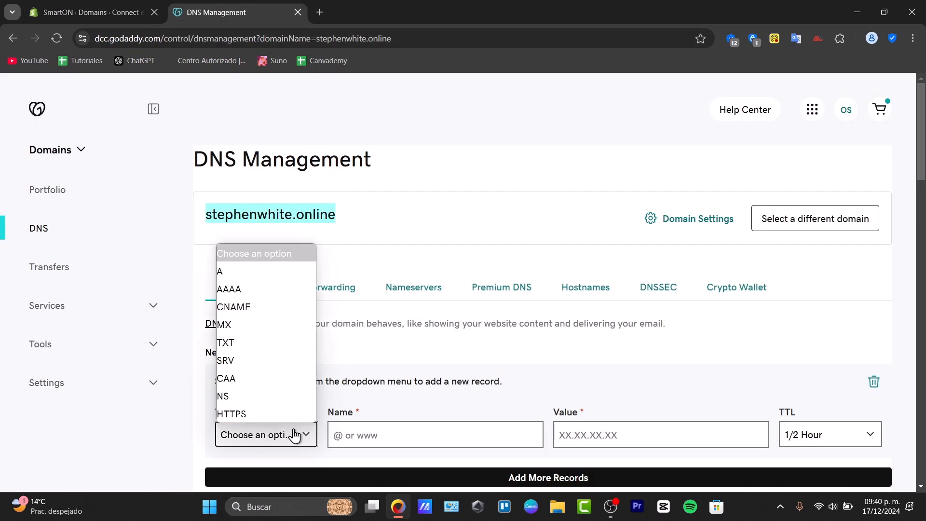
{"action": "left_click", "coordinate": [270, 271]}
{"action": "left_click", "coordinate": [372, 450]}
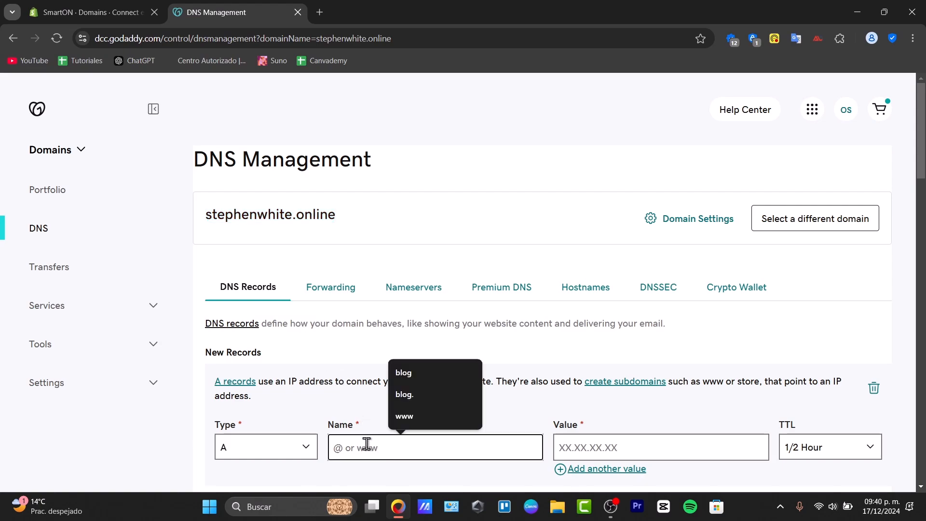
{"action": "type", "text": "@"}
Step: Copy Shopify's new A record value 23.227.38.65 and enter it as the value of the new GoDaddy record
{"action": "left_click", "coordinate": [120, 6]}
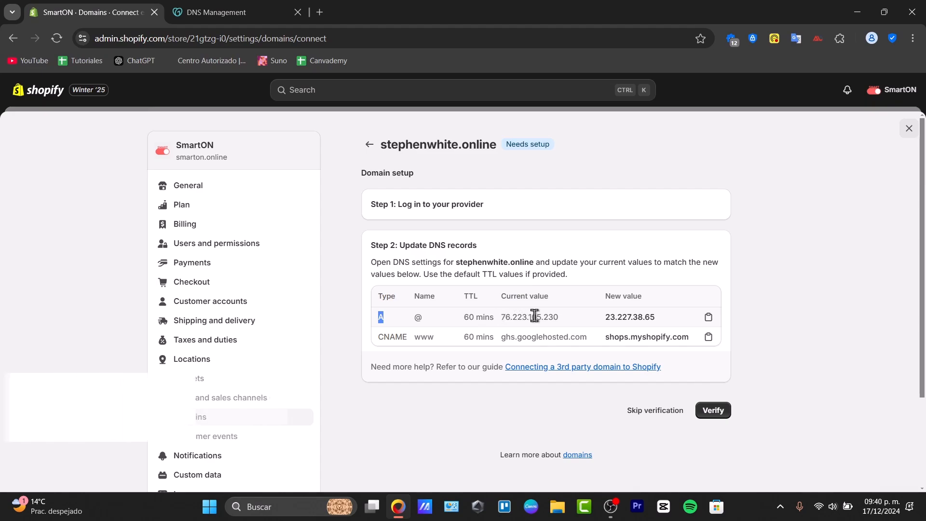
{"action": "left_click_drag", "start_coordinate": [605, 317], "coordinate": [665, 321]}
{"action": "key", "text": "ctrl+c"}
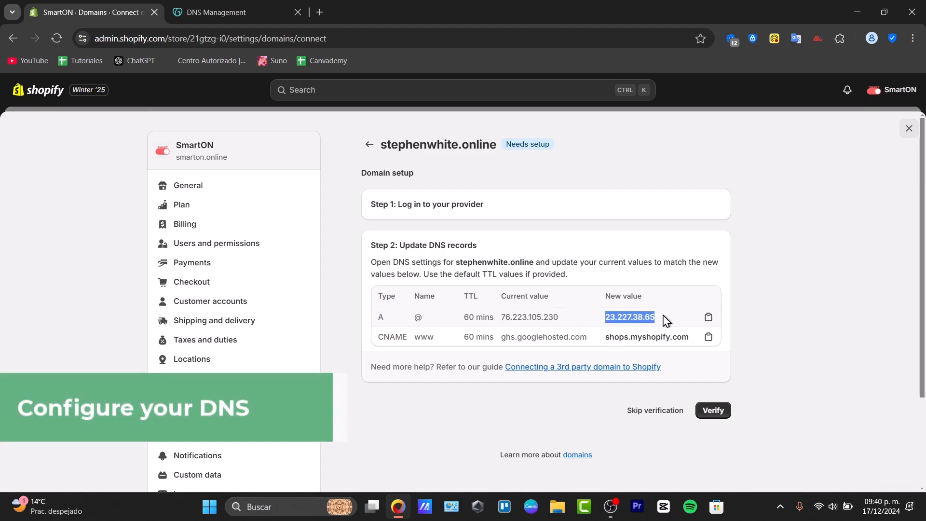
{"action": "left_click", "coordinate": [227, 12]}
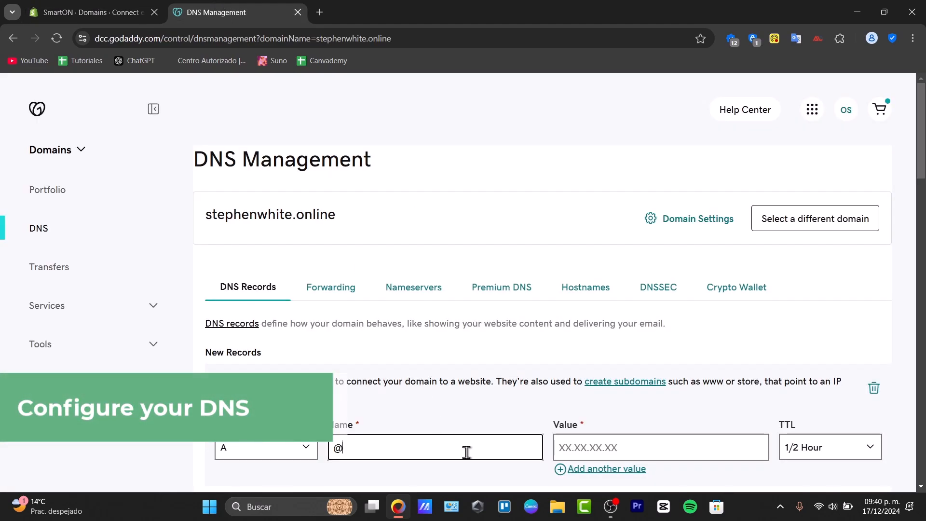
{"action": "left_click", "coordinate": [597, 450]}
{"action": "key", "text": "ctrl+v"}
Step: Check the TTL Shopify specifies and examine the TTL choices for the new A record in GoDaddy
{"action": "left_click", "coordinate": [135, 10]}
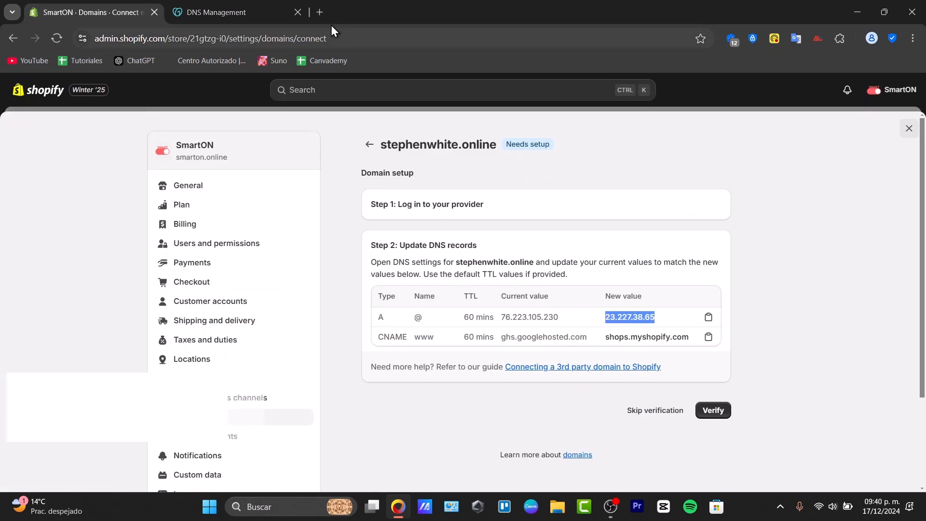
{"action": "left_click", "coordinate": [263, 13]}
{"action": "left_click", "coordinate": [800, 446]}
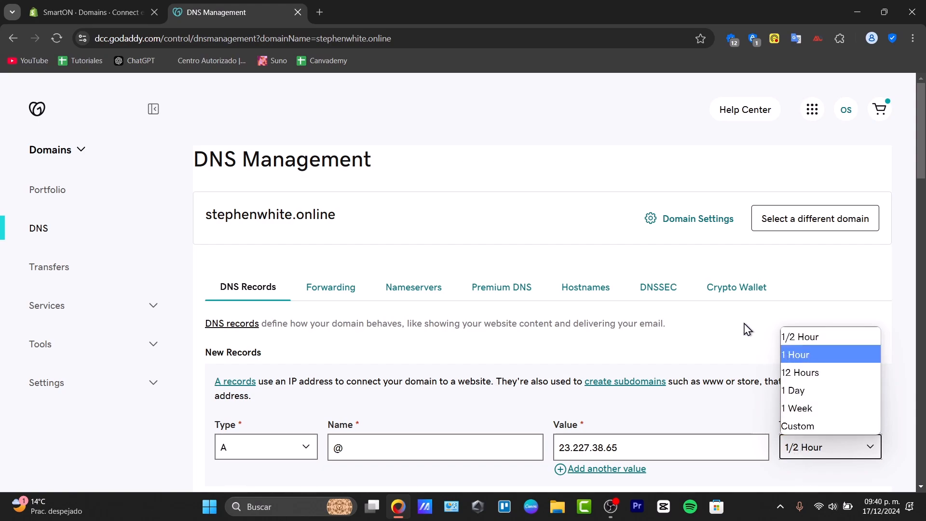
{"action": "scroll", "coordinate": [747, 329], "scroll_direction": "down", "scroll_amount": 4}
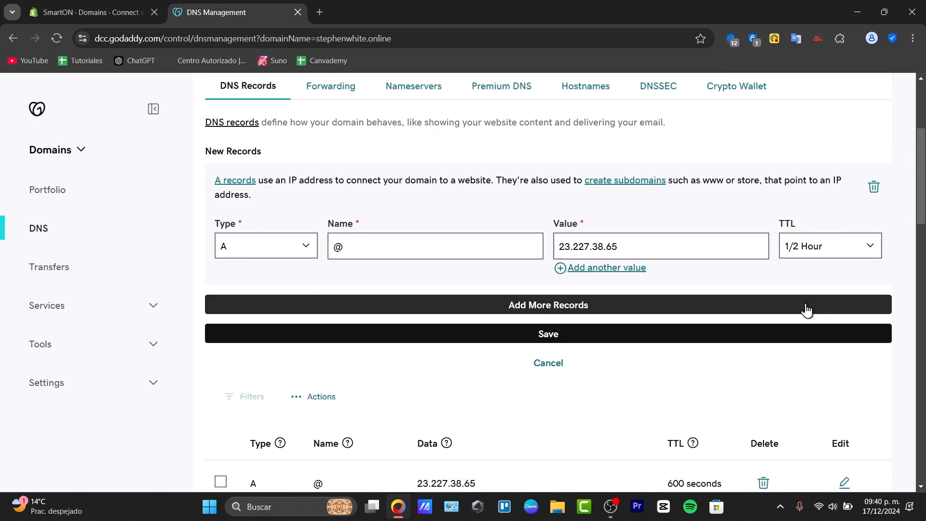
{"action": "scroll", "coordinate": [556, 342], "scroll_direction": "down", "scroll_amount": 4}
Step: Switch back to Shopify, leave the domain setup page and return to the store's Domains list
{"action": "left_click", "coordinate": [126, 4]}
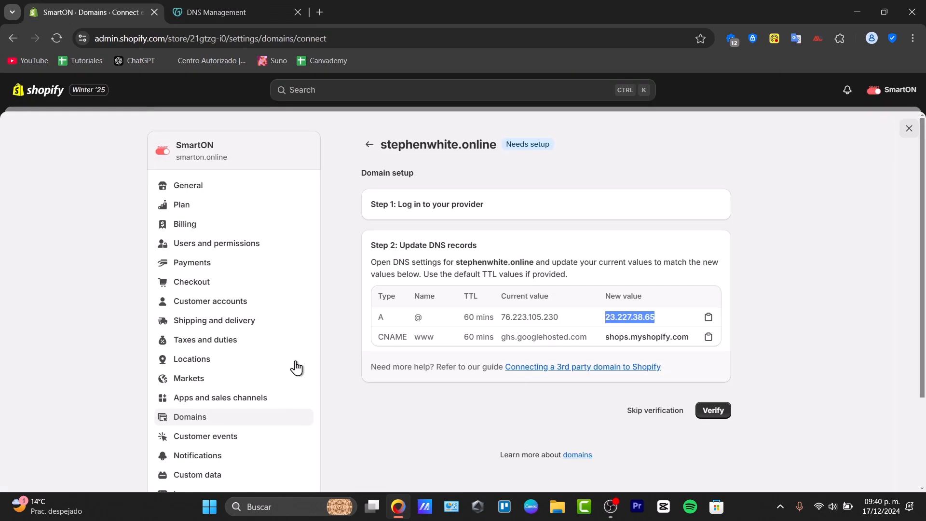
{"action": "left_click", "coordinate": [714, 413]}
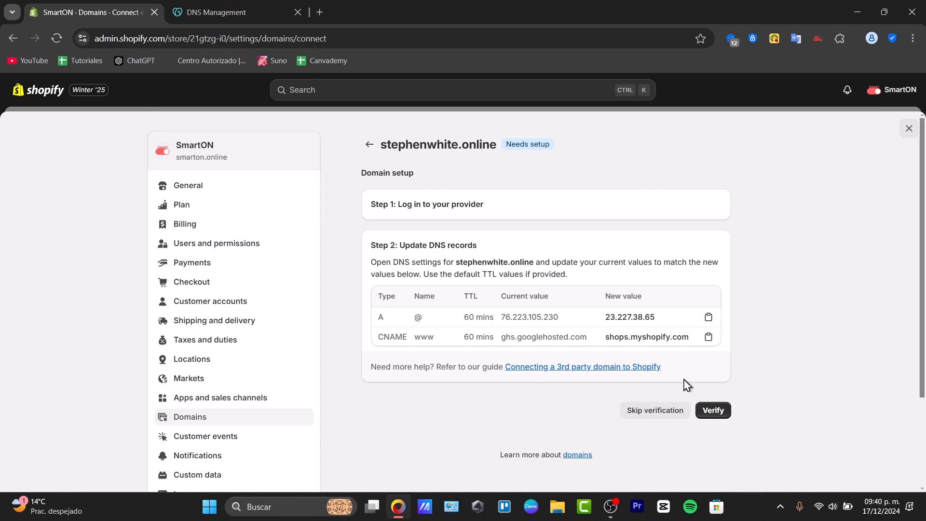
{"action": "left_click", "coordinate": [369, 154]}
{"action": "left_click", "coordinate": [371, 153]}
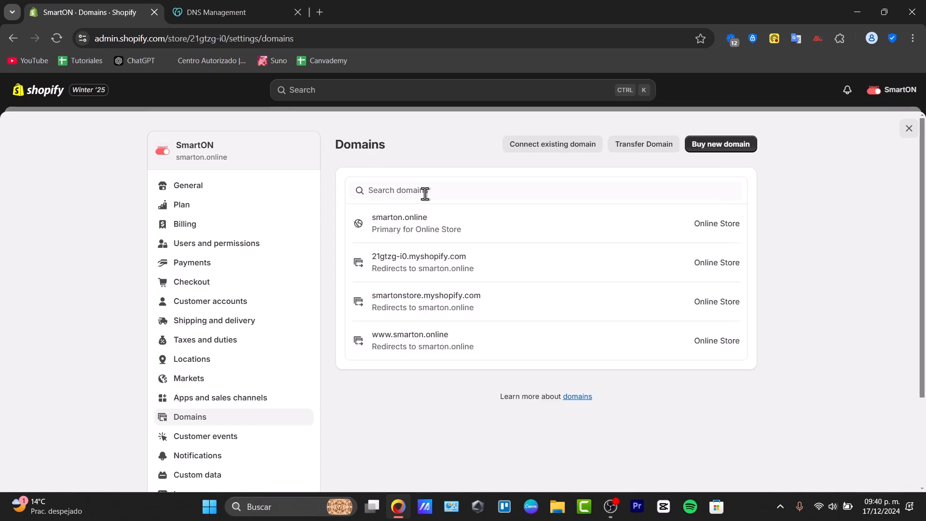
Step: Review the domain type options for smarton.online, leave them unchanged and return to the Domains list
{"action": "left_click", "coordinate": [514, 237]}
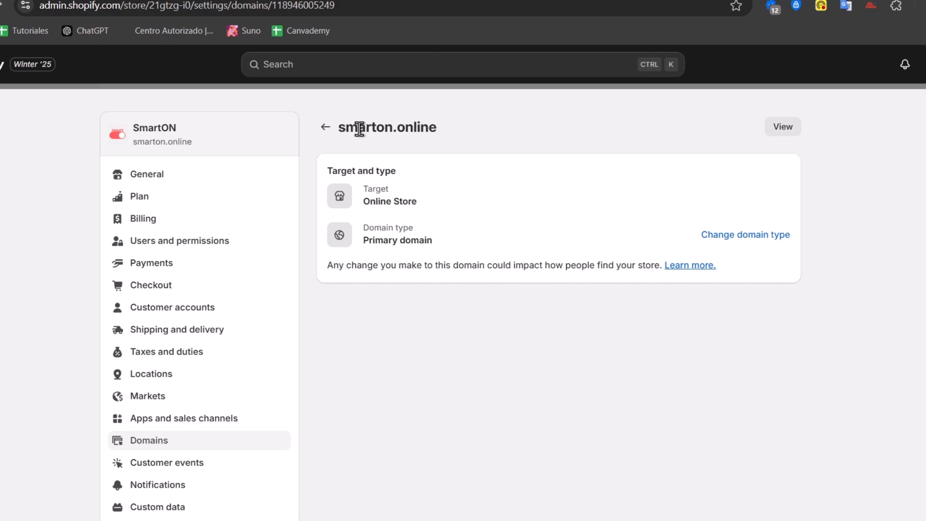
{"action": "left_click", "coordinate": [723, 235]}
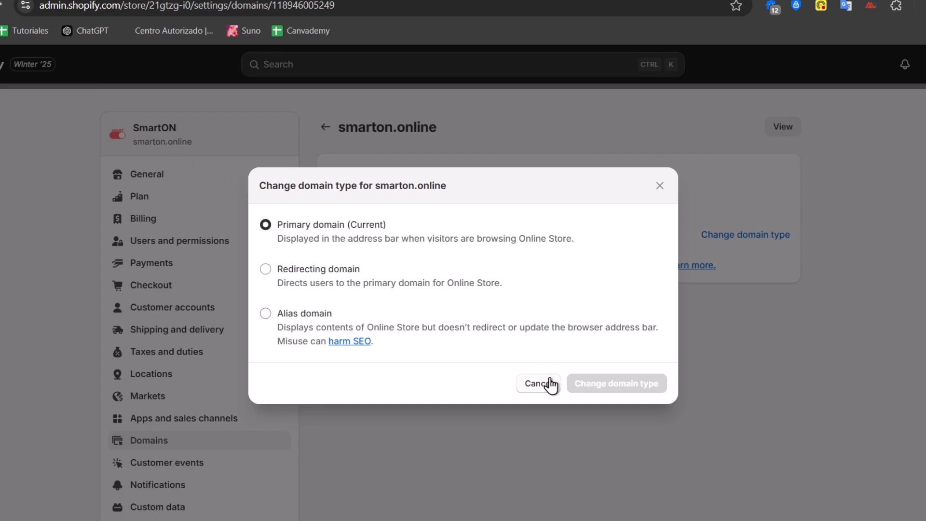
{"action": "left_click", "coordinate": [550, 383]}
{"action": "left_click_drag", "start_coordinate": [205, 151], "coordinate": [91, 145]}
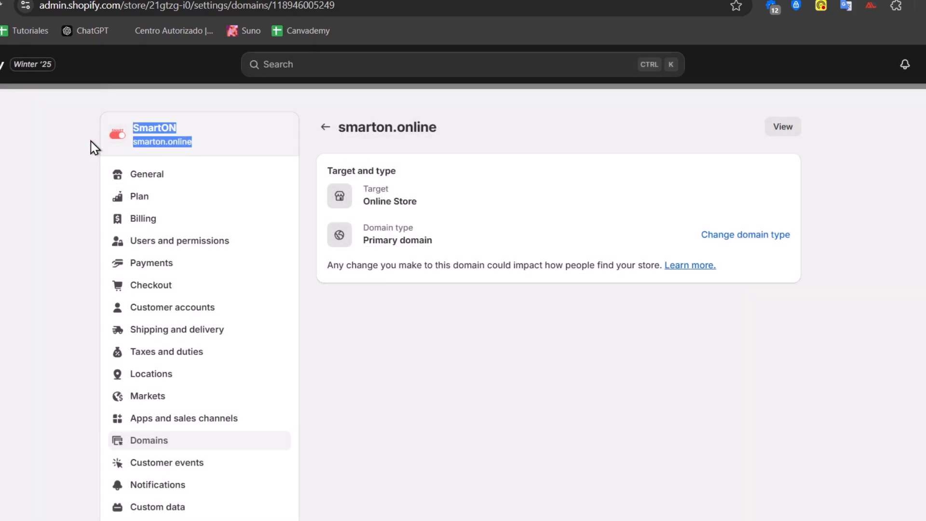
{"action": "left_click", "coordinate": [325, 127]}
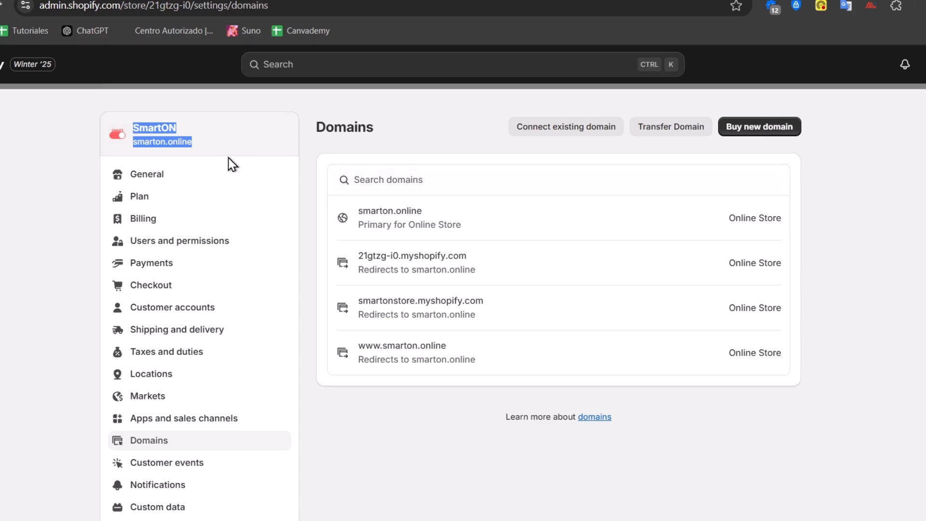
Step: Close the store settings and view the live online store to look over its home page
{"action": "left_click", "coordinate": [178, 140]}
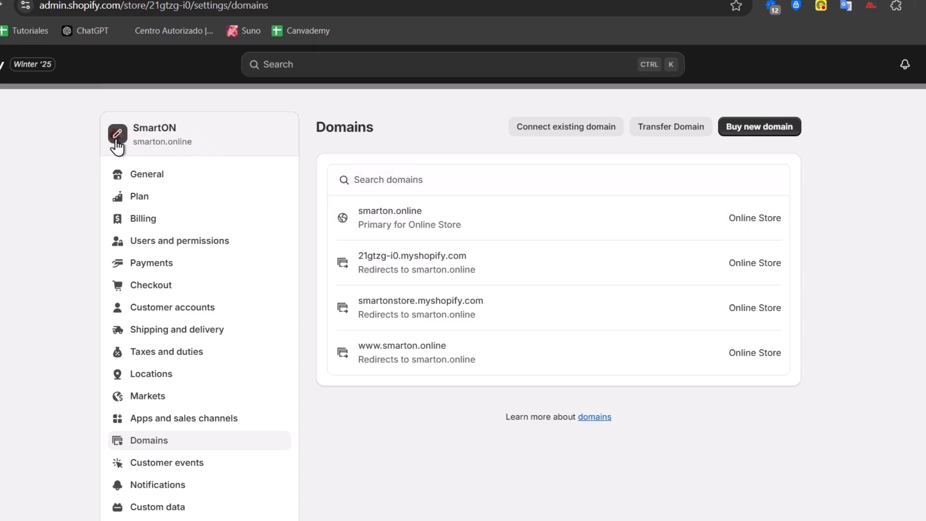
{"action": "left_click", "coordinate": [925, 102]}
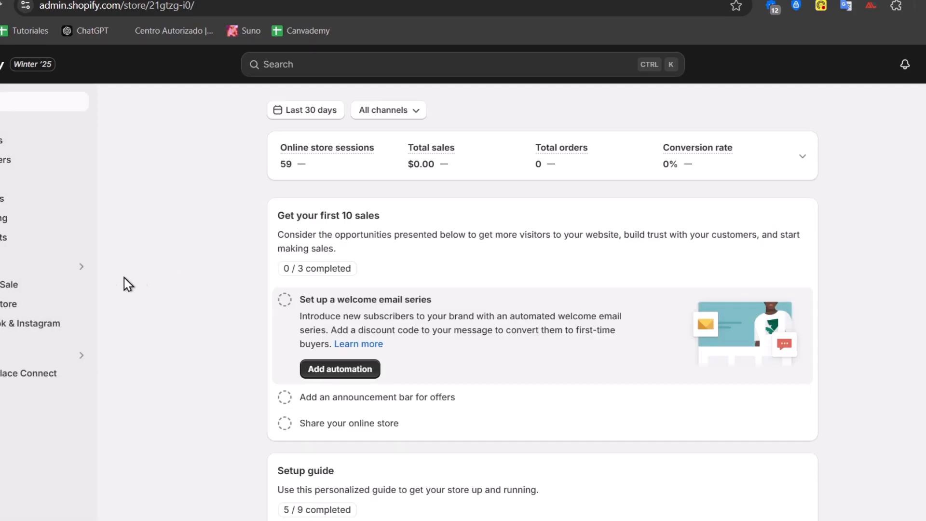
{"action": "left_click", "coordinate": [78, 305]}
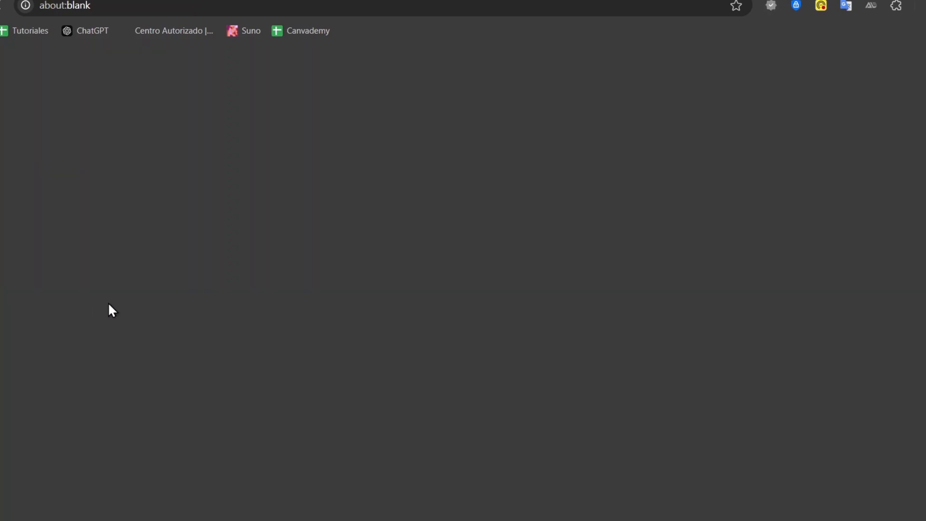
{"action": "scroll", "coordinate": [545, 199], "scroll_direction": "down", "scroll_amount": 10}
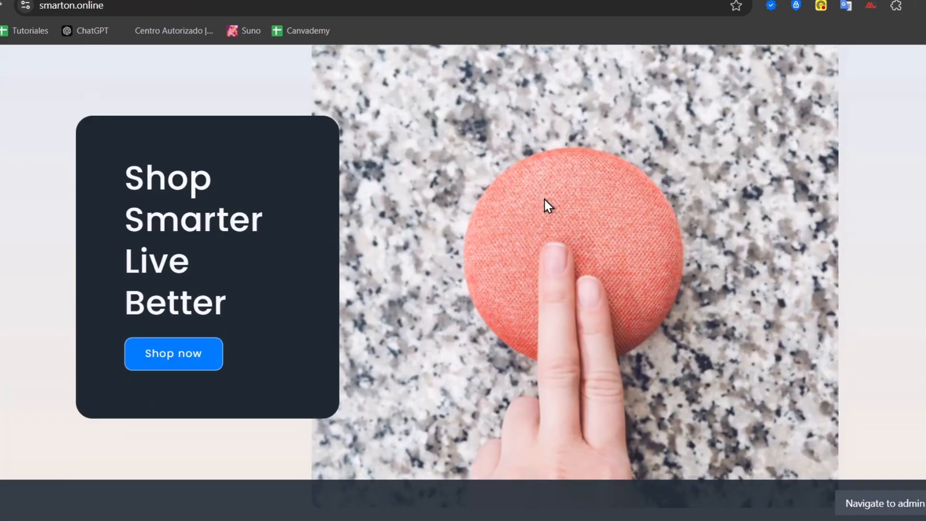
{"action": "scroll", "coordinate": [545, 203], "scroll_direction": "up", "scroll_amount": 10}
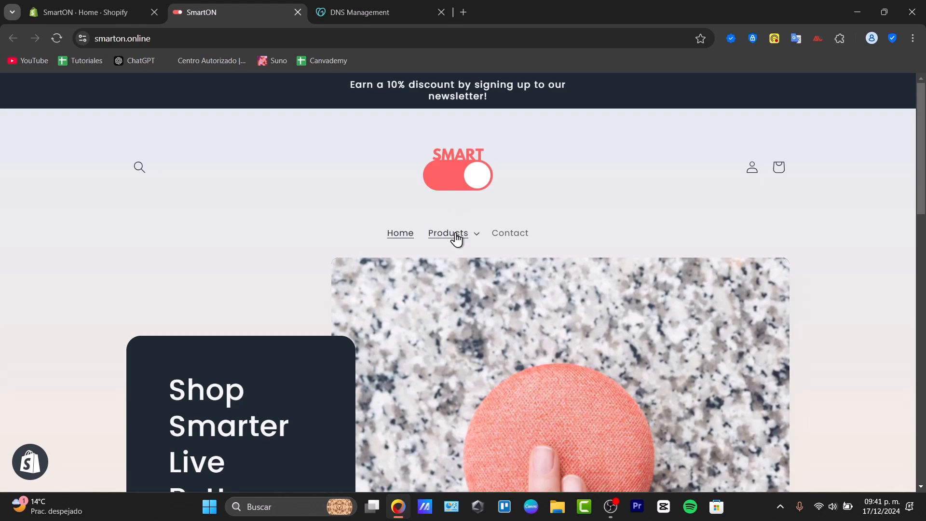
Step: Test the storefront by opening the Indoor Lighting collection under Products > Lighting and browsing its products
{"action": "left_click", "coordinate": [454, 236]}
{"action": "left_click", "coordinate": [464, 275]}
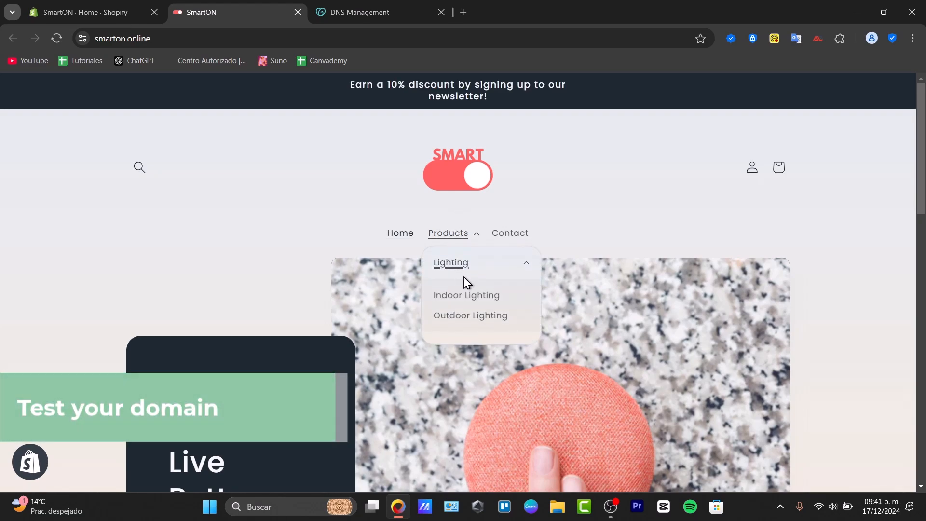
{"action": "left_click", "coordinate": [466, 304]}
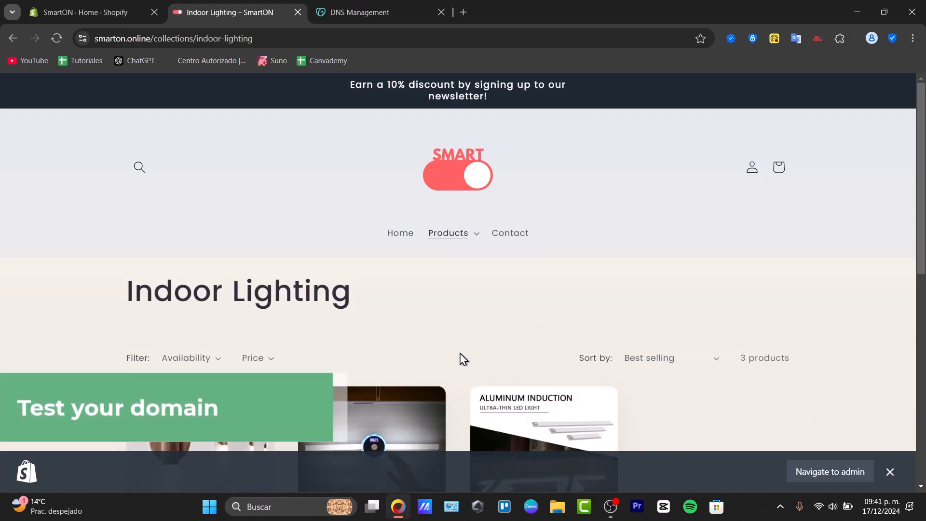
{"action": "scroll", "coordinate": [461, 362], "scroll_direction": "down", "scroll_amount": 4}
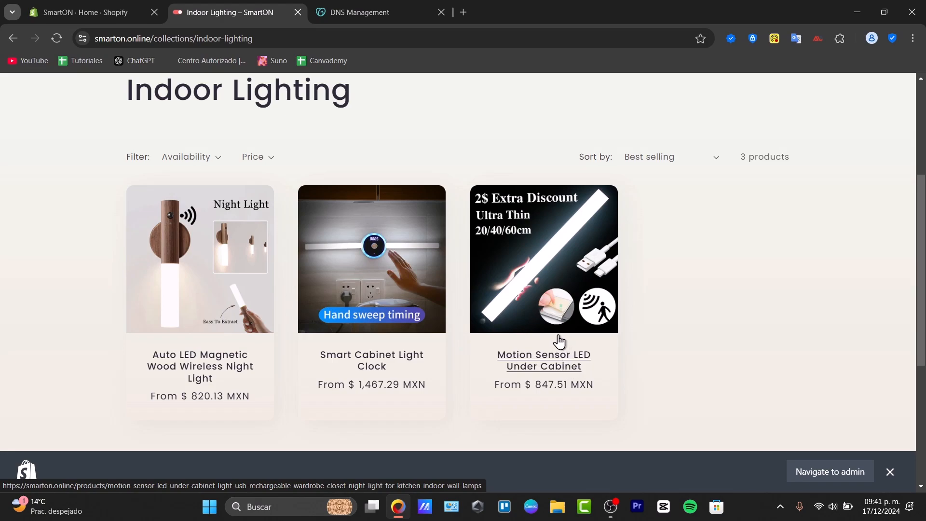
Step: Switch to GoDaddy's DNS Management page and review the existing A records for the domain
{"action": "left_click", "coordinate": [364, 13]}
{"action": "scroll", "coordinate": [461, 268], "scroll_direction": "up", "scroll_amount": 10}
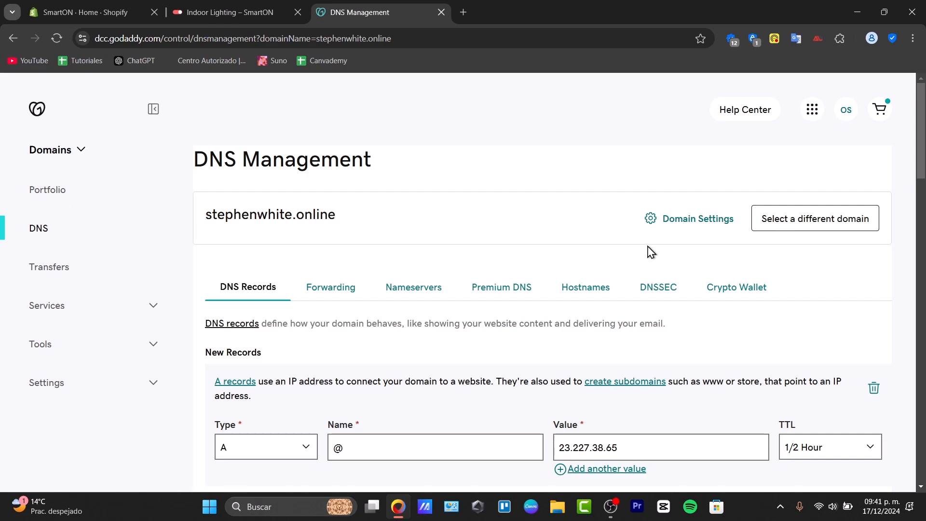
{"action": "scroll", "coordinate": [655, 251], "scroll_direction": "down", "scroll_amount": 8}
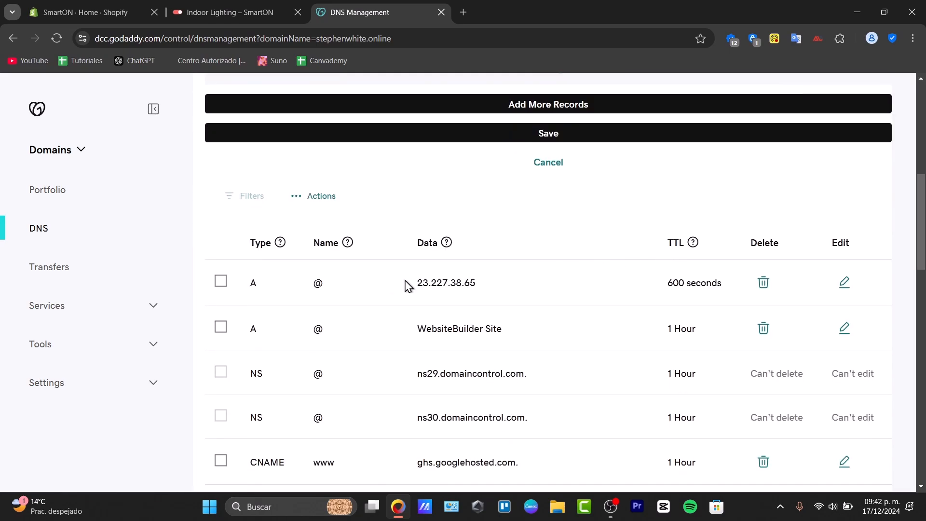
{"action": "left_click_drag", "start_coordinate": [318, 283], "coordinate": [869, 280]}
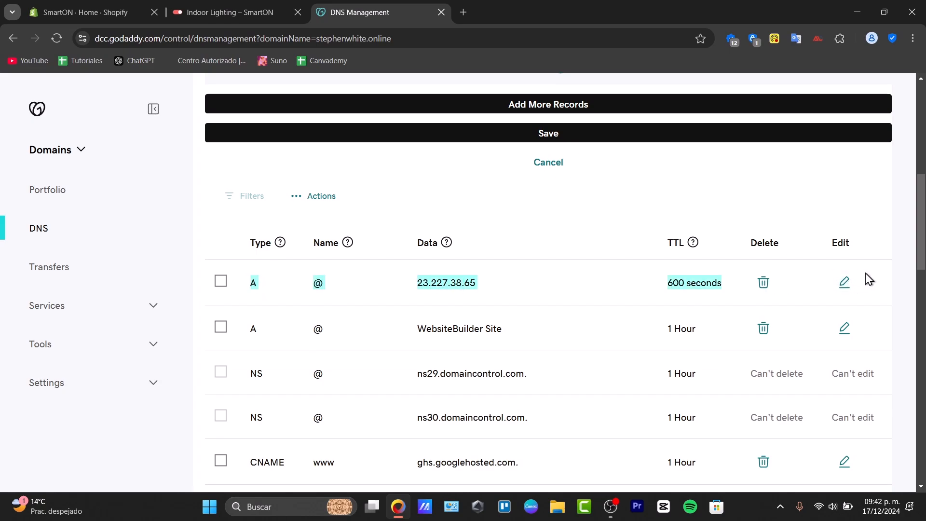
{"action": "left_click_drag", "start_coordinate": [248, 331], "coordinate": [264, 333]}
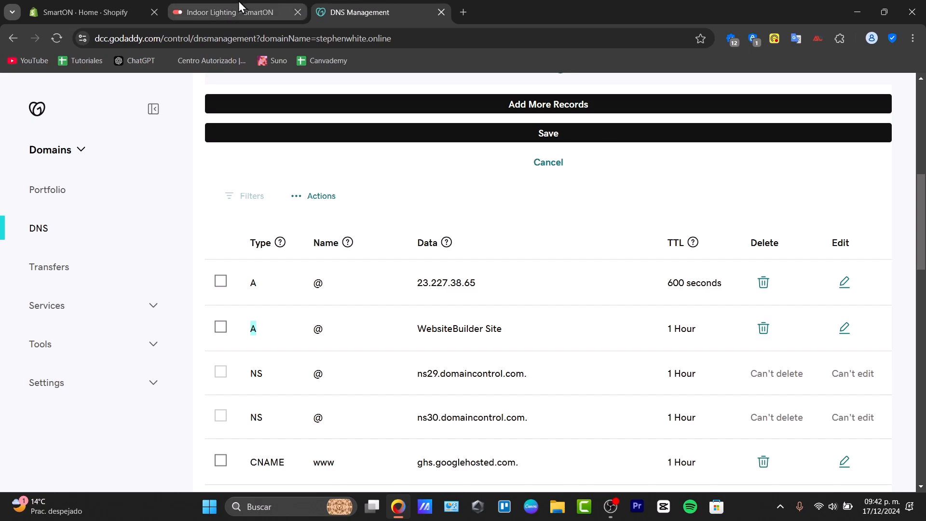
Step: Return to the storefront's Indoor Lighting collection and view the beginning of the page
{"action": "mouse_move", "coordinate": [238, 1]}
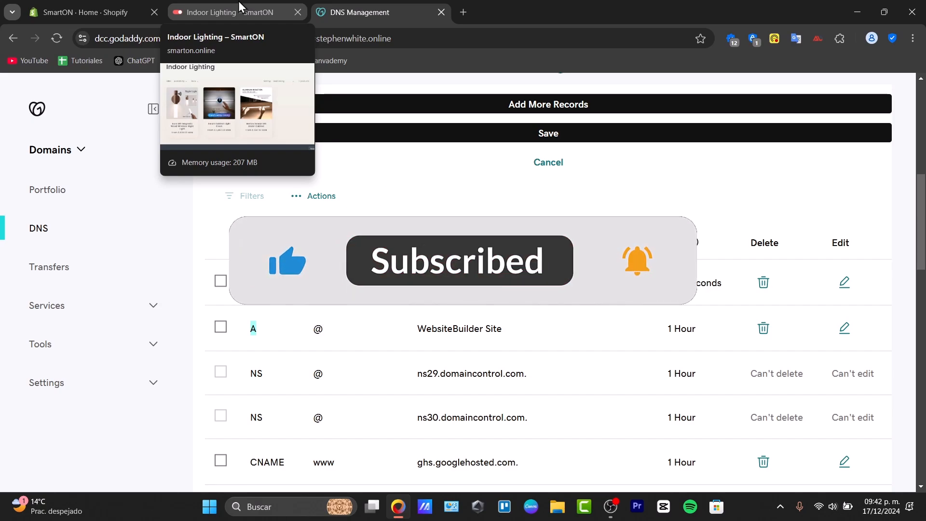
{"action": "left_click", "coordinate": [238, 5]}
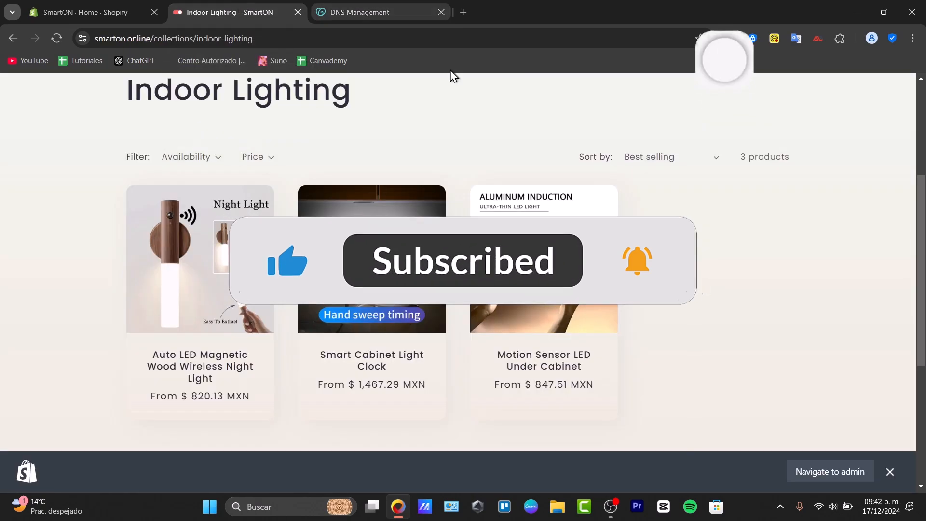
{"action": "scroll", "coordinate": [572, 165], "scroll_direction": "up", "scroll_amount": 4}
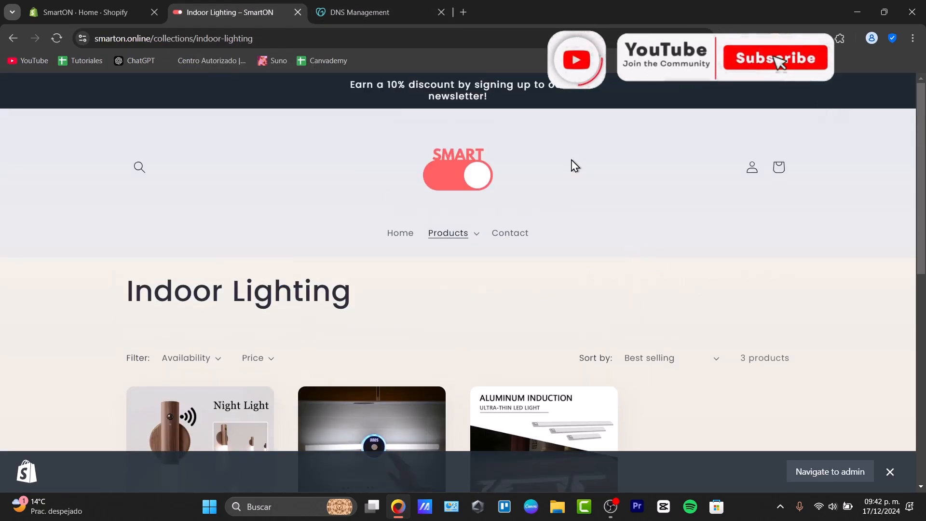